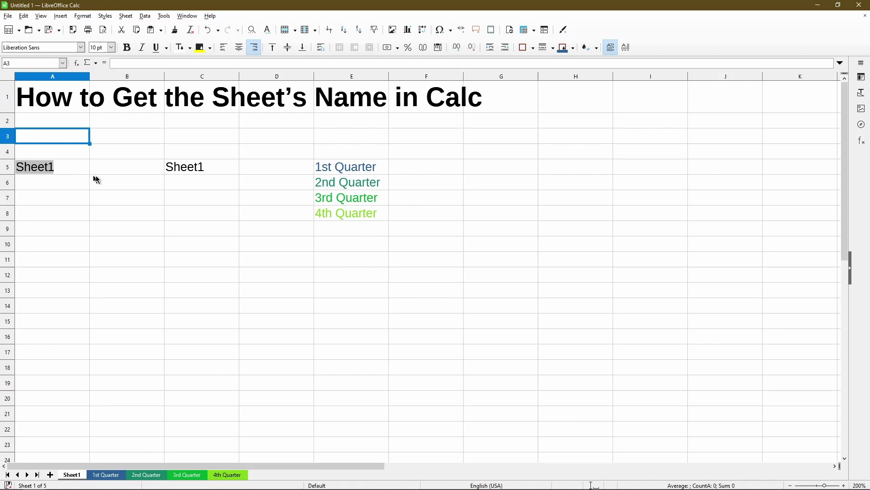
Enter 'Example text' in cell A7.
{"action": "left_click", "coordinate": [175, 171]}
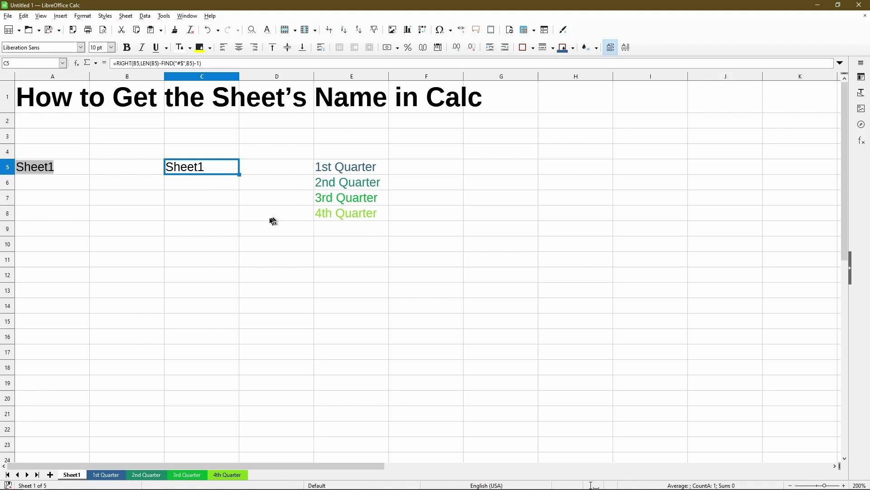
{"action": "left_click", "coordinate": [71, 200]}
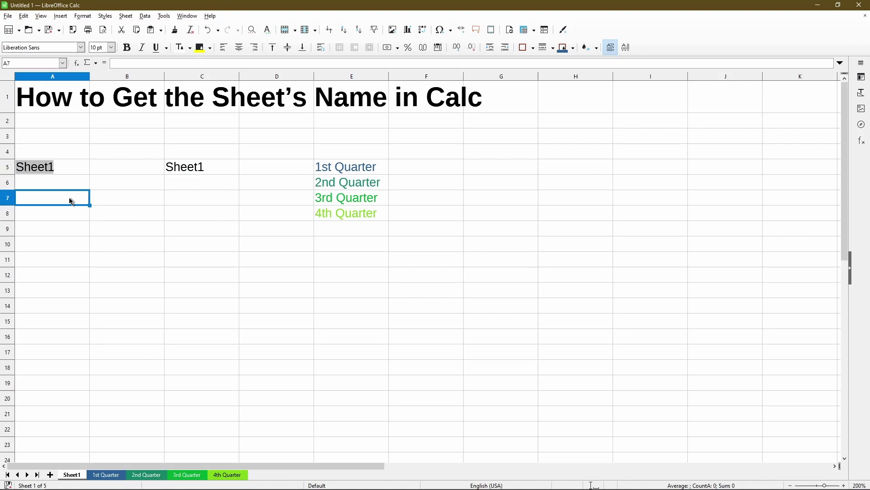
{"action": "double_click", "coordinate": [71, 200]}
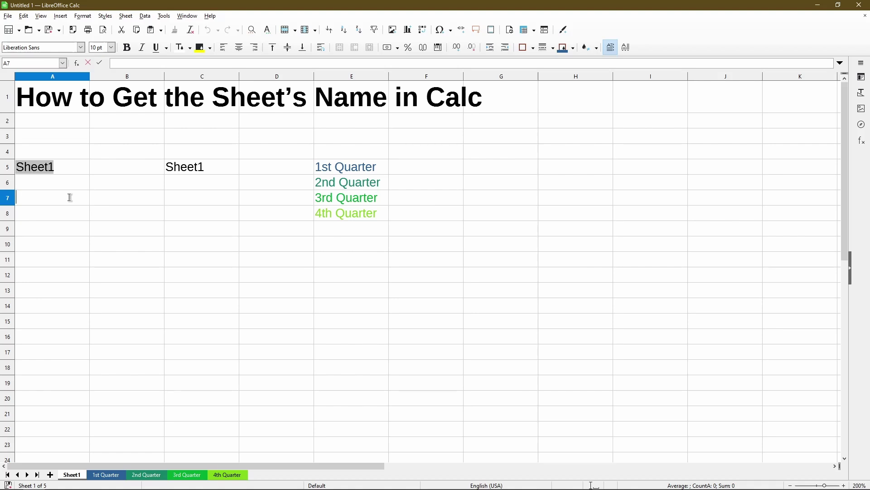
{"action": "type", "text": "Example text"}
{"action": "key", "text": "Return"}
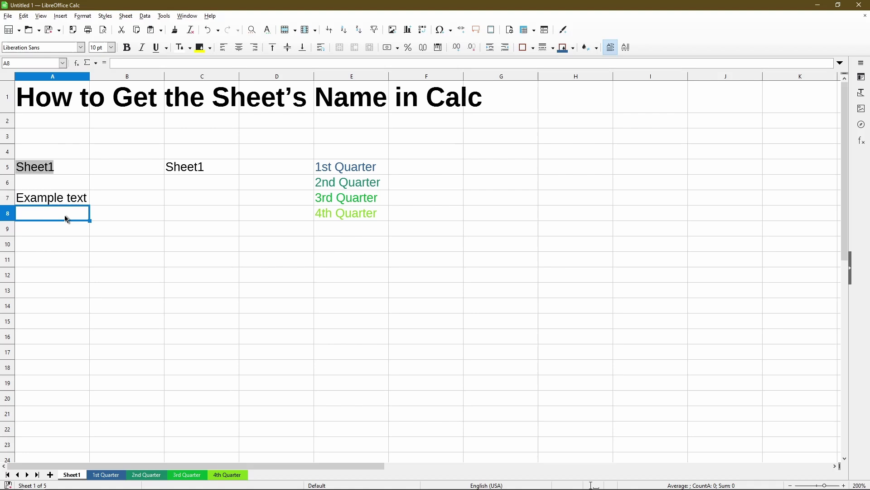
Insert a Sheet Name field into A8 so it displays Sheet1.
{"action": "double_click", "coordinate": [66, 218]}
{"action": "right_click", "coordinate": [65, 217]}
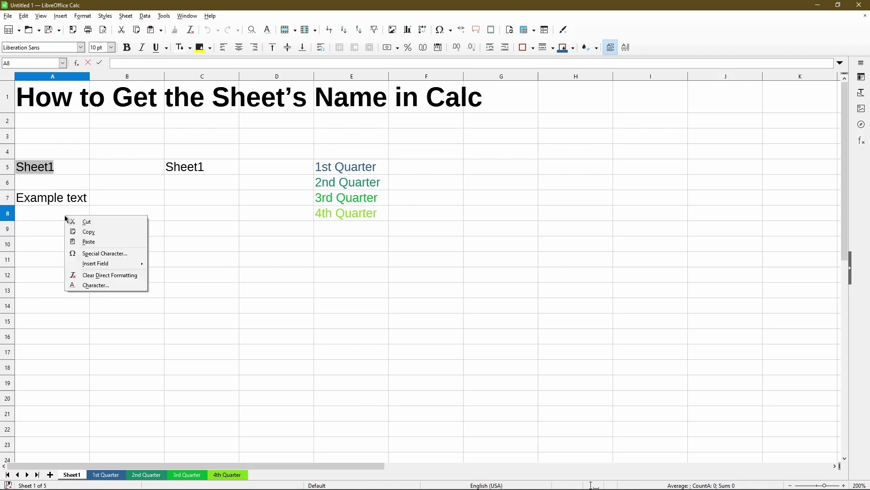
{"action": "mouse_move", "coordinate": [121, 266]}
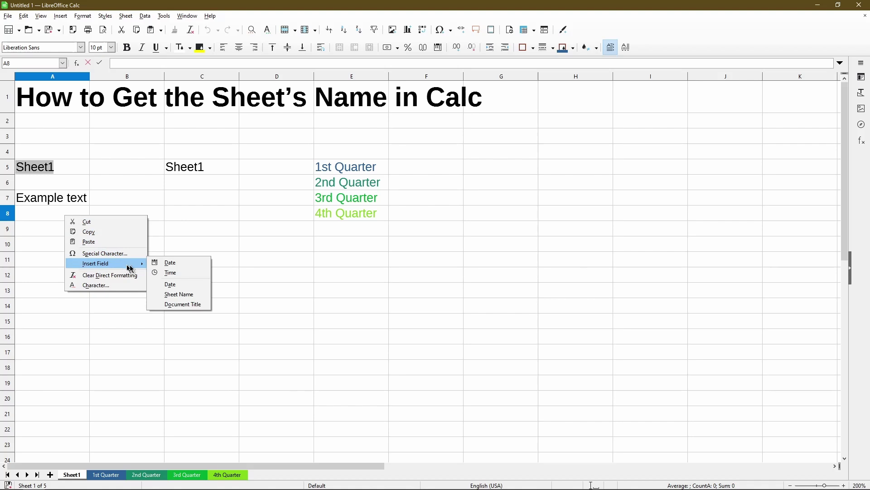
{"action": "left_click", "coordinate": [208, 296]}
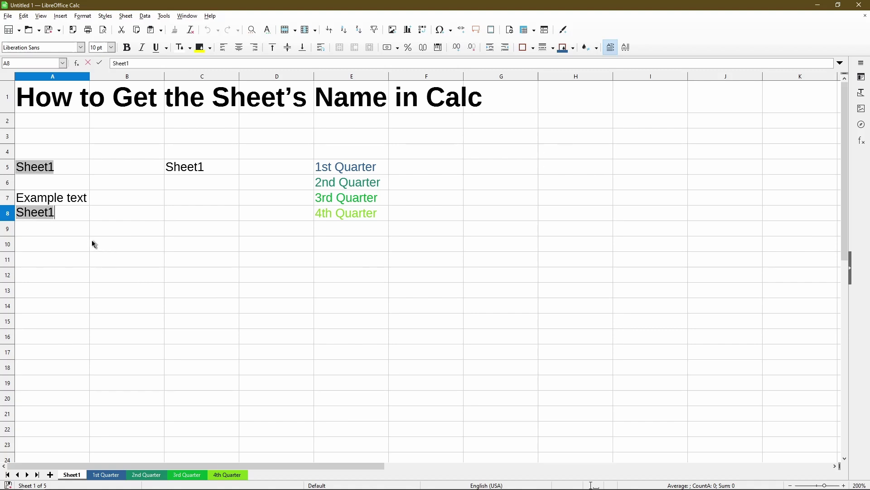
{"action": "key", "text": "Return"}
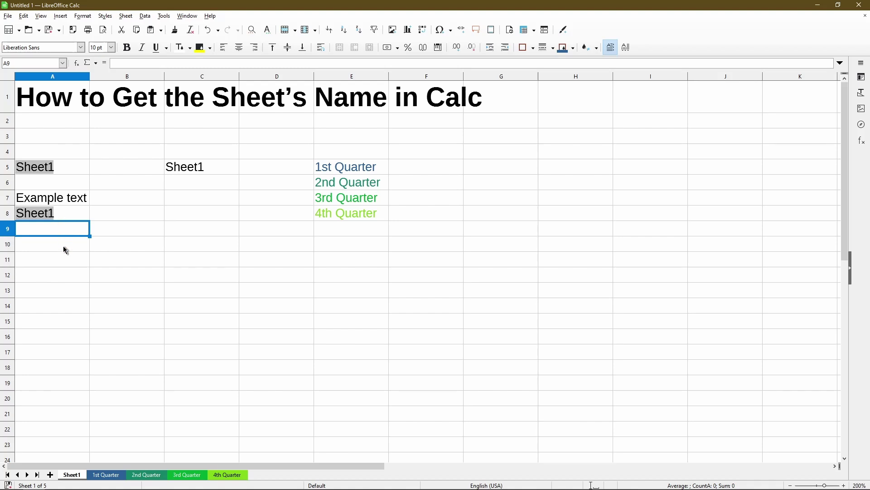
Add 'This is' before A8's sheet-name field so the cell reads 'This is Sheet1.'.
{"action": "double_click", "coordinate": [64, 213]}
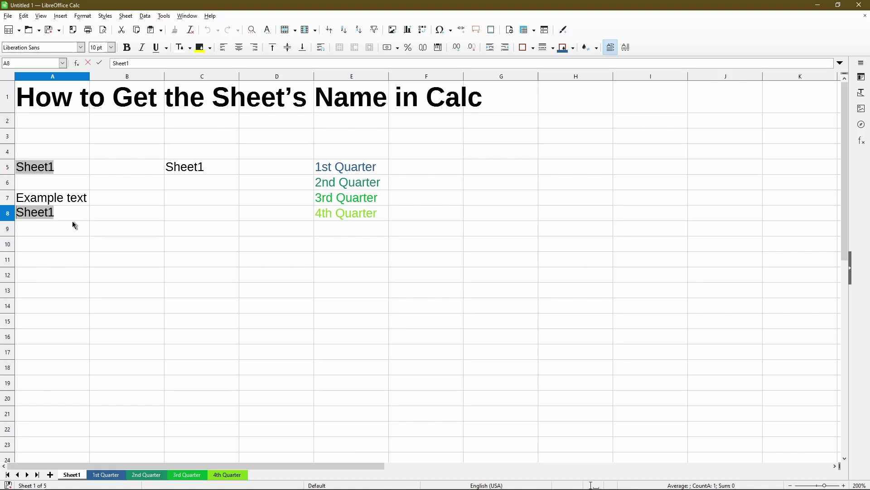
{"action": "type", "text": "This is"}
{"action": "key", "text": "Return"}
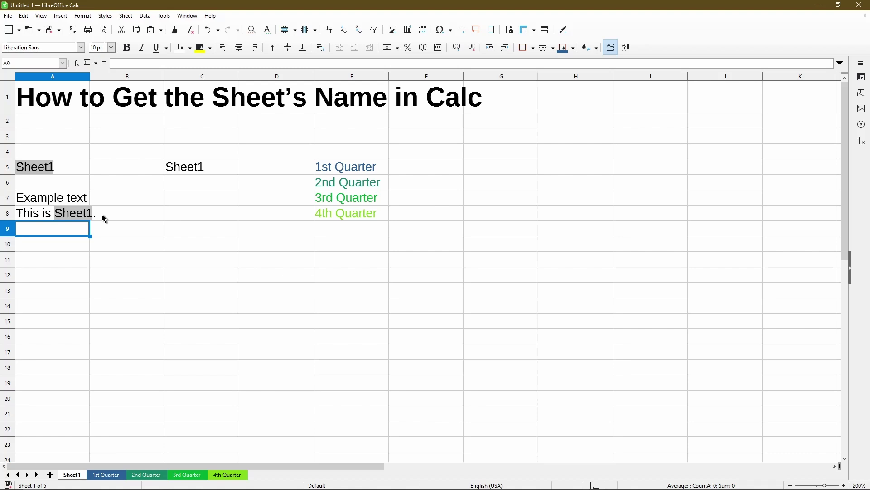
{"action": "left_click", "coordinate": [198, 172]}
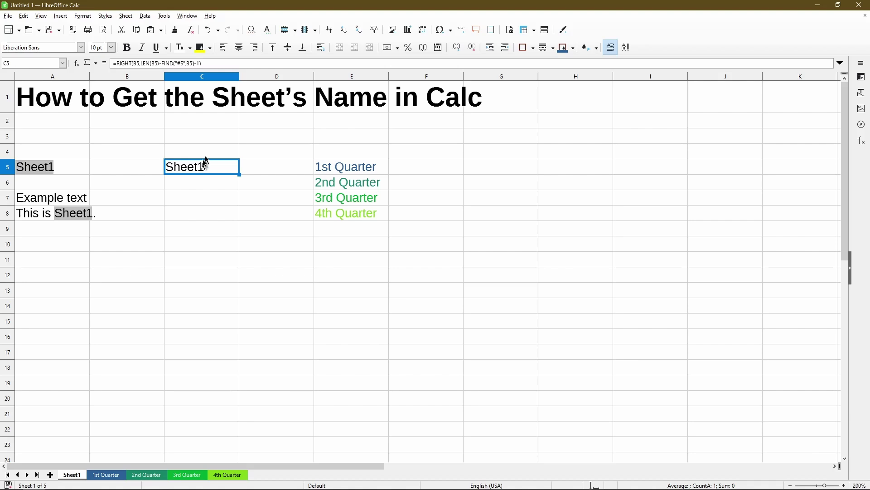
{"action": "left_click", "coordinate": [226, 64]}
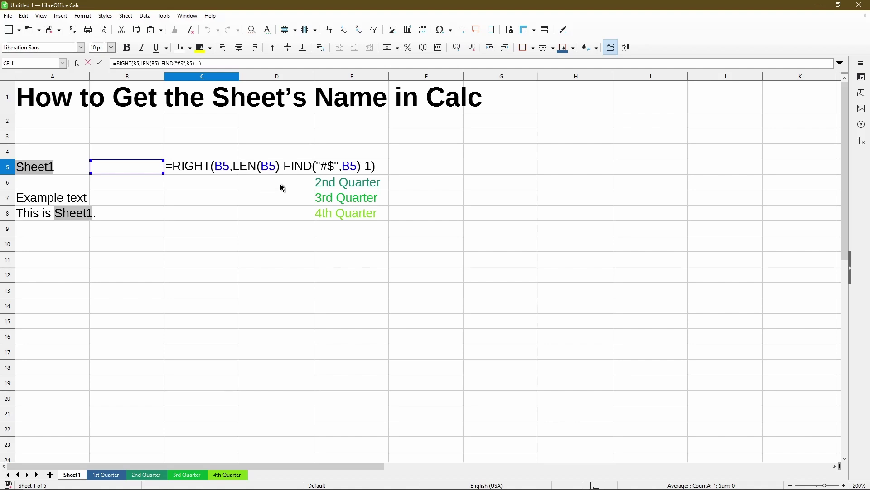
Set B5's font colour to Automatic so its =CELL("filename") result shows, leaving the formula unchanged.
{"action": "key", "text": "Return"}
{"action": "left_click", "coordinate": [152, 172]}
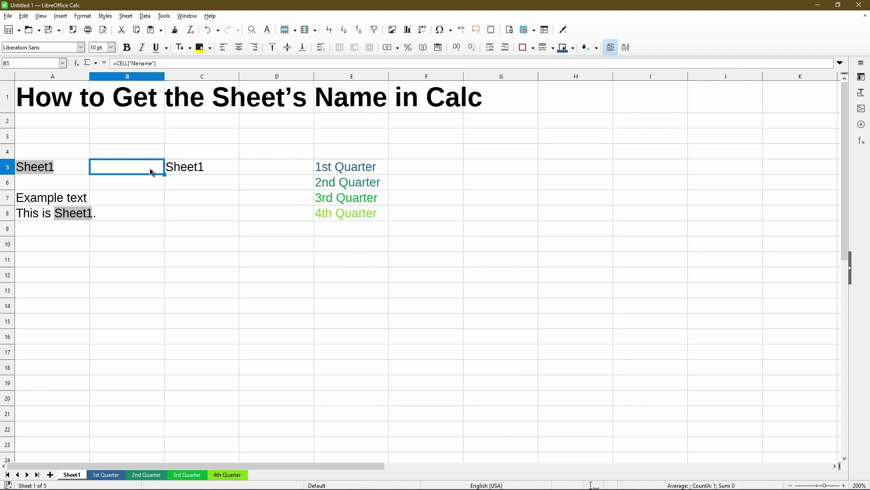
{"action": "left_click", "coordinate": [191, 51]}
{"action": "left_click", "coordinate": [194, 76]}
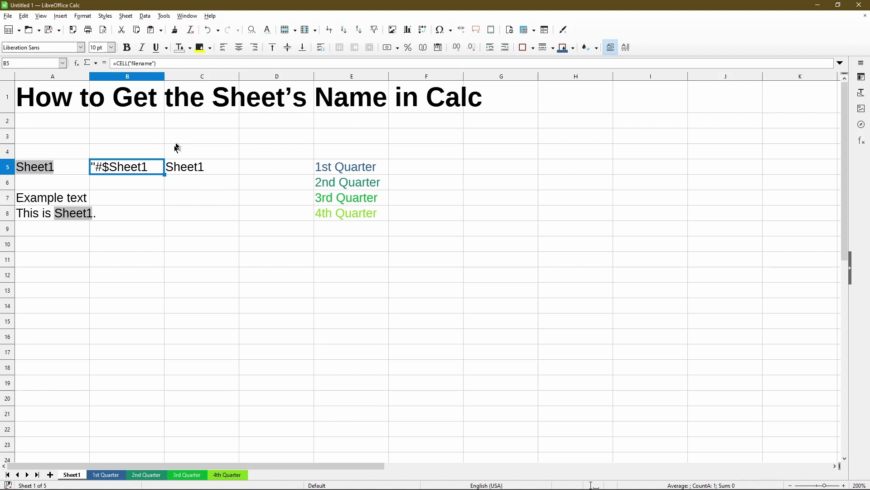
{"action": "left_click", "coordinate": [183, 64]}
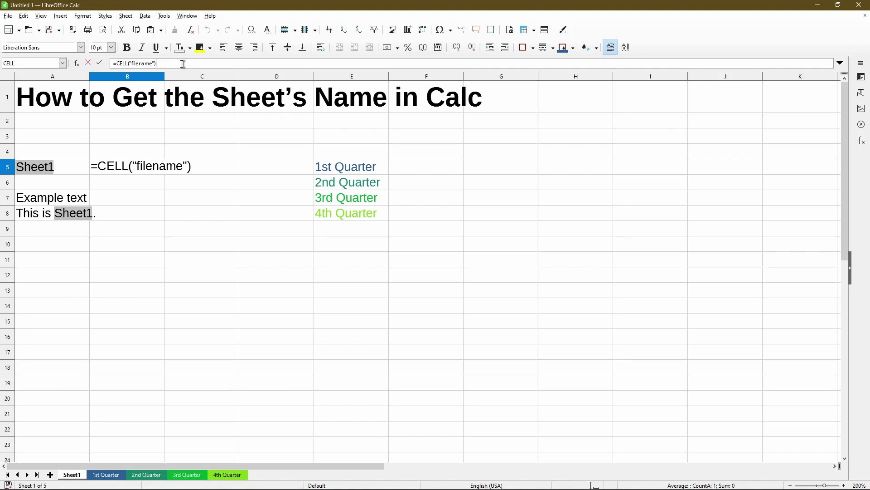
{"action": "key", "text": "Escape"}
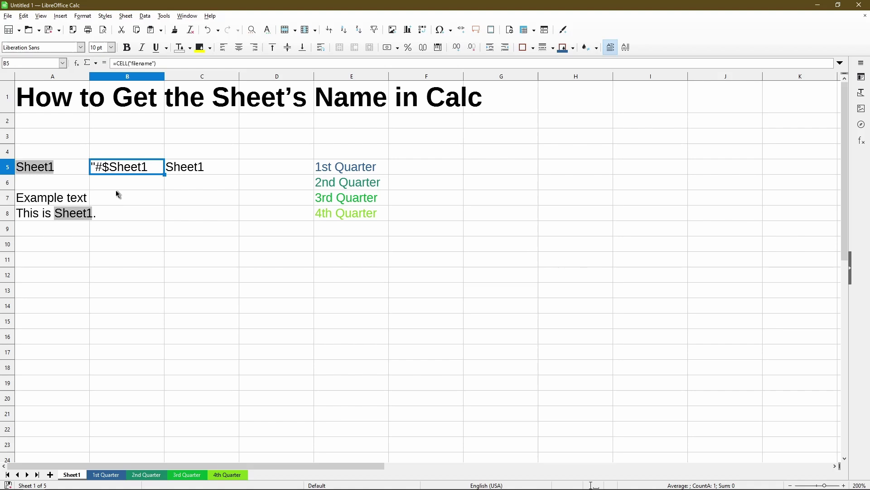
{"action": "left_click", "coordinate": [198, 172]}
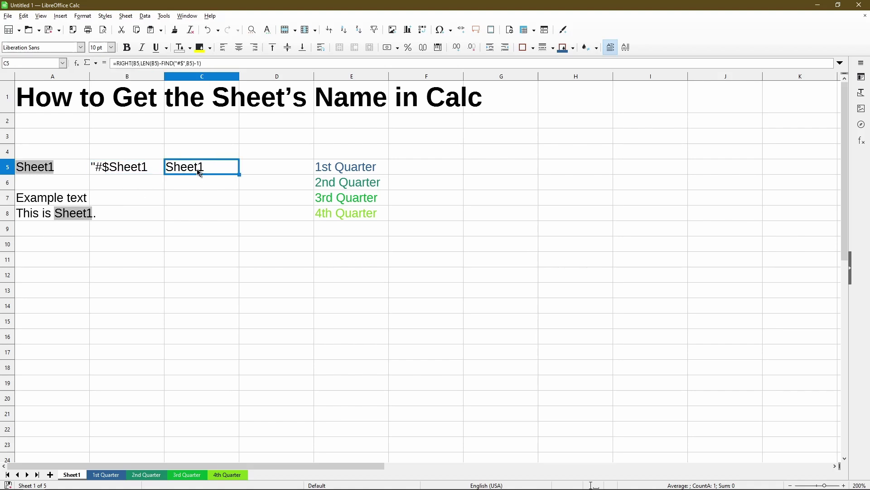
{"action": "left_click", "coordinate": [230, 63]}
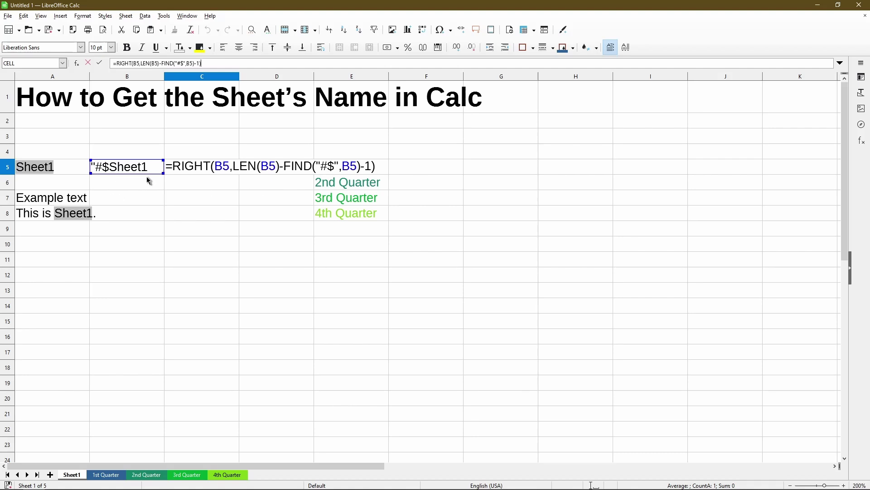
{"action": "key", "text": "Return"}
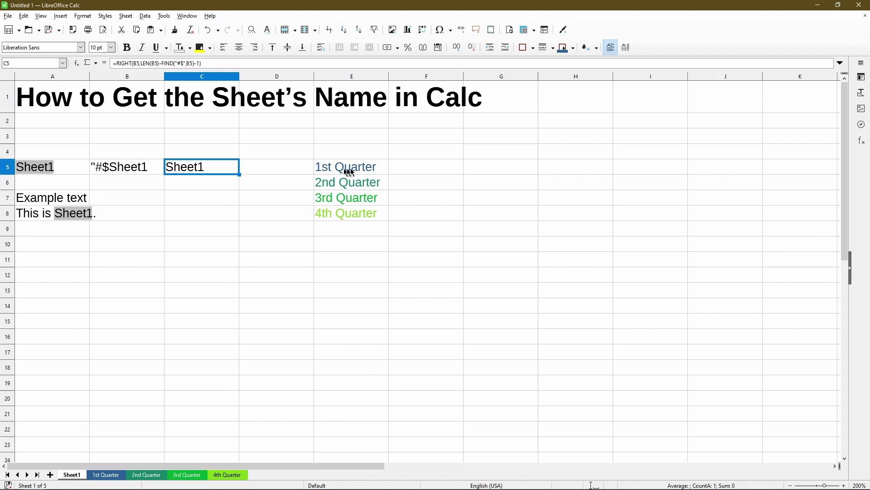
Review the 1st Quarter cell's formula in E5 and confirm it unchanged.
{"action": "left_click", "coordinate": [381, 171]}
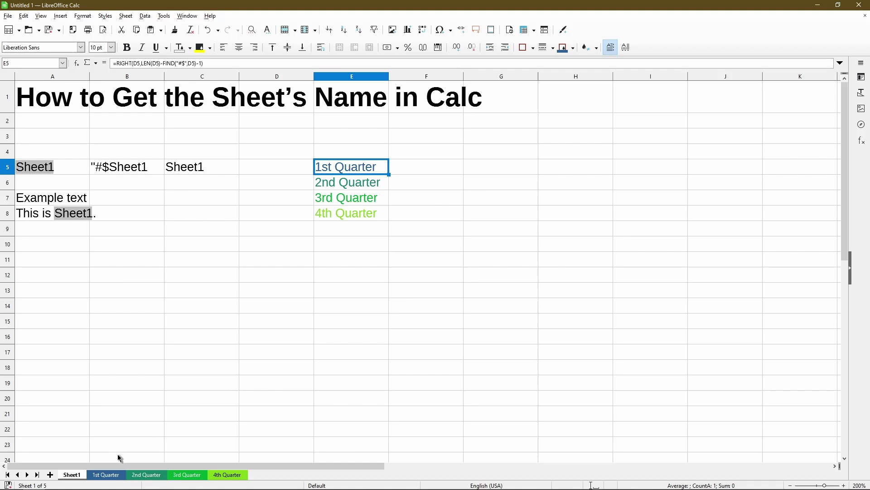
{"action": "left_click", "coordinate": [250, 64]}
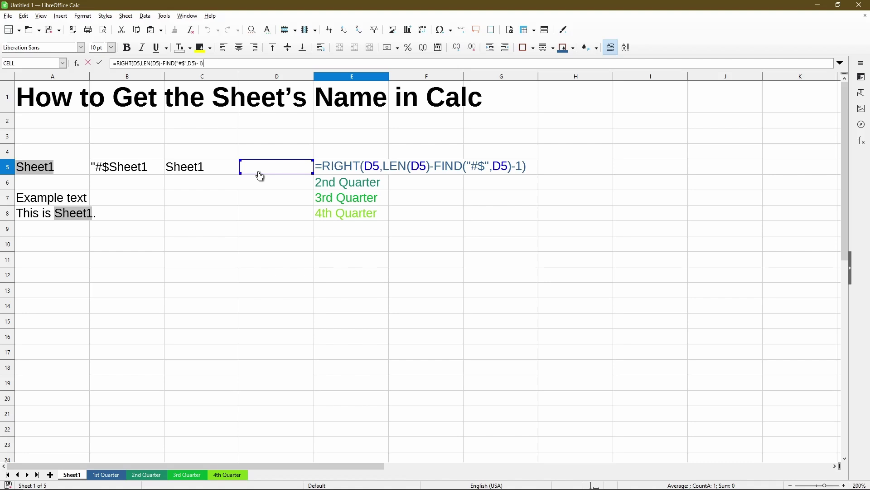
{"action": "key", "text": "Return"}
Make D5:D8 text black and autofit column D to show the full results.
{"action": "left_click_drag", "start_coordinate": [260, 175], "coordinate": [264, 213]}
{"action": "left_click", "coordinate": [190, 48]}
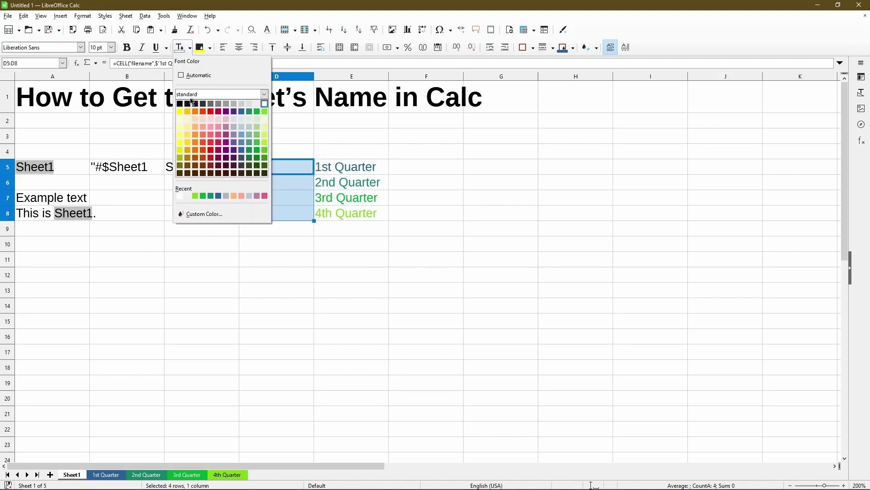
{"action": "left_click", "coordinate": [179, 104]}
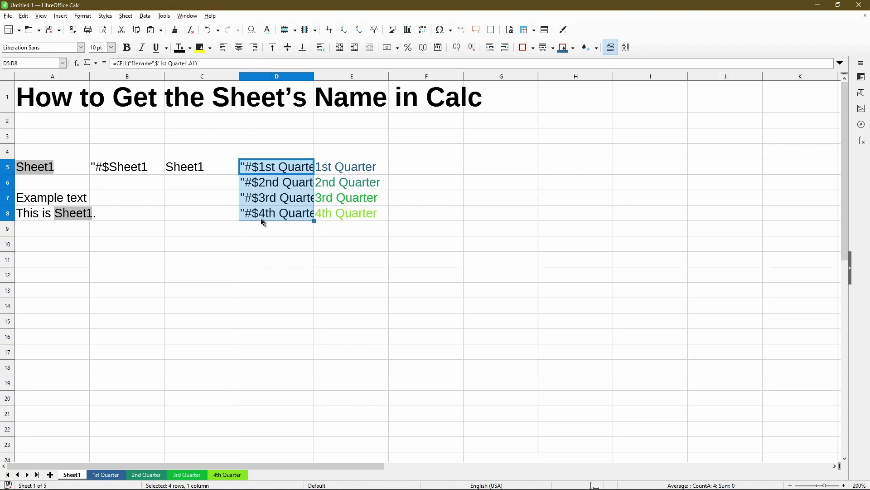
{"action": "double_click", "coordinate": [314, 76]}
{"action": "left_click", "coordinate": [320, 172]}
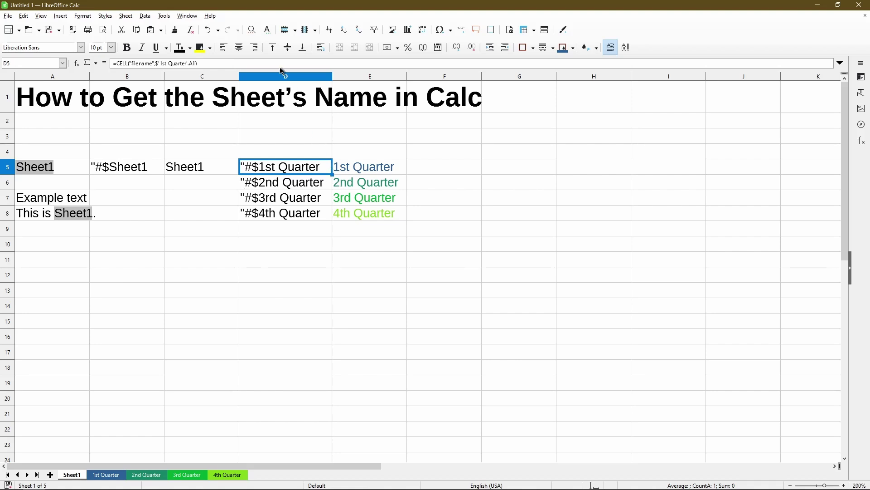
Change D6's CELL formula reference from $'2nd Quarter'.A1 to C2 on the 2nd Quarter sheet.
{"action": "key", "text": "F2"}
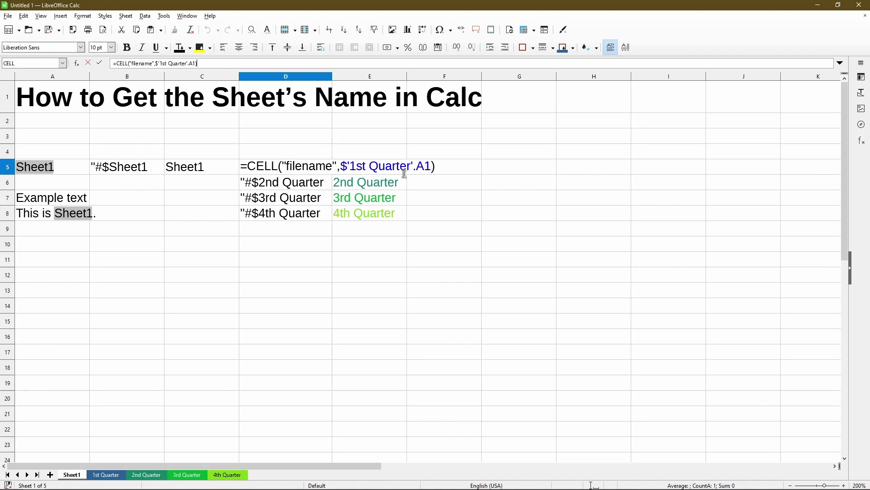
{"action": "key", "text": "Return"}
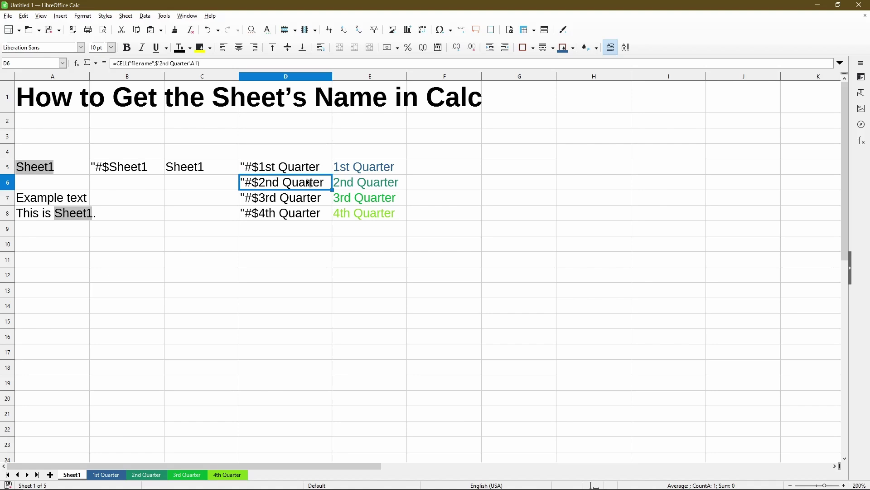
{"action": "left_click", "coordinate": [254, 60]}
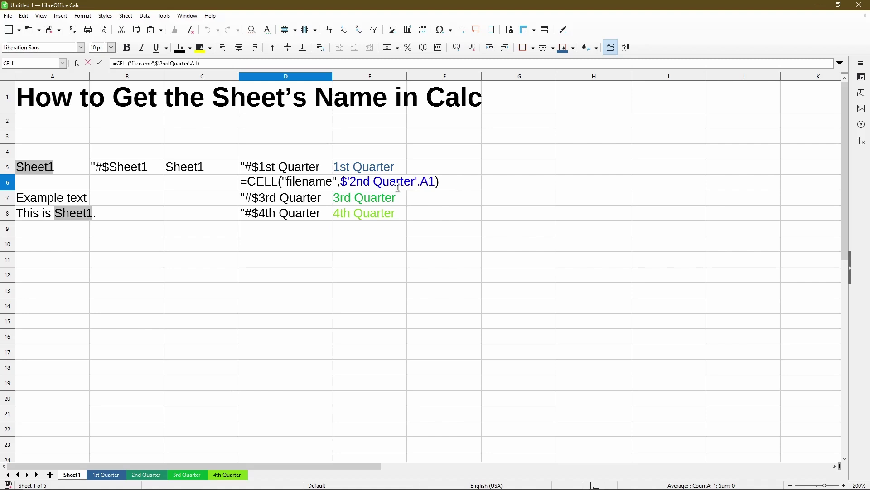
{"action": "left_click", "coordinate": [156, 63]}
{"action": "double_click", "coordinate": [195, 63]}
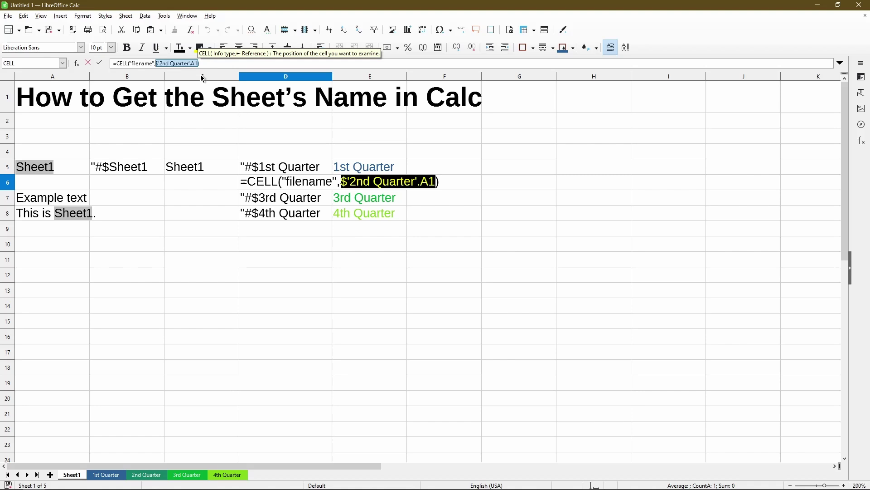
{"action": "key", "text": "BackSpace"}
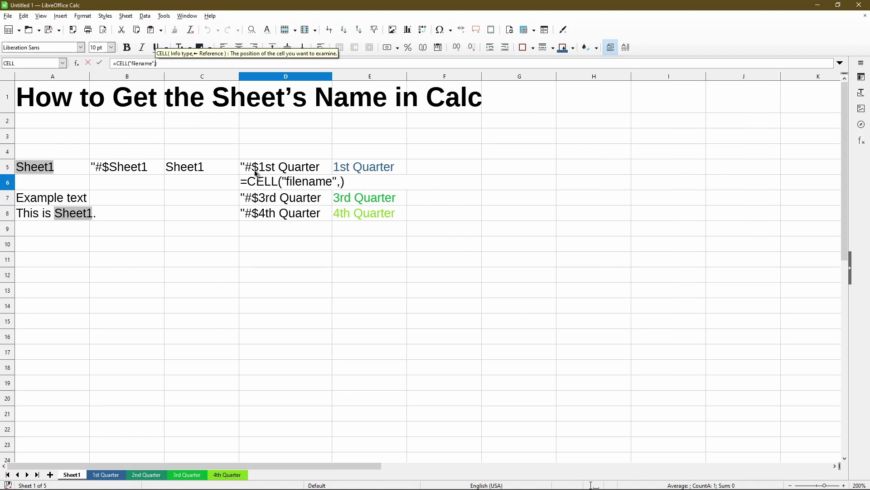
{"action": "left_click", "coordinate": [144, 474]}
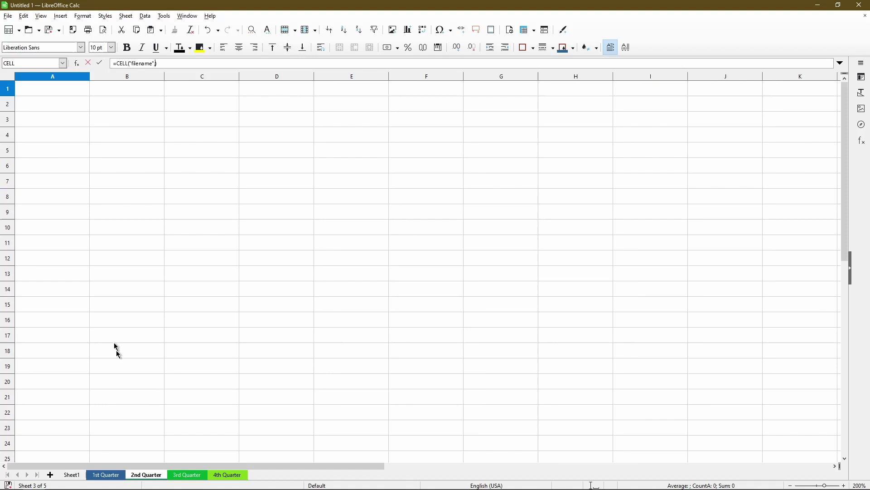
{"action": "left_click", "coordinate": [173, 110]}
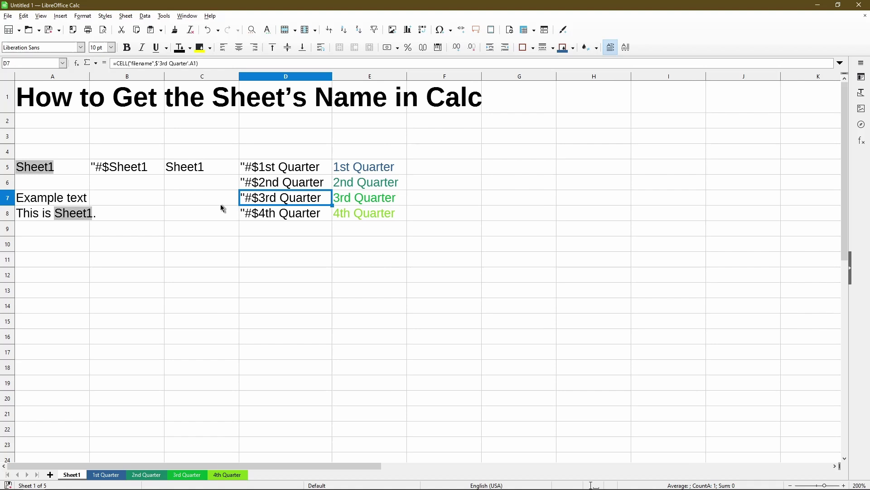
{"action": "left_click", "coordinate": [272, 187]}
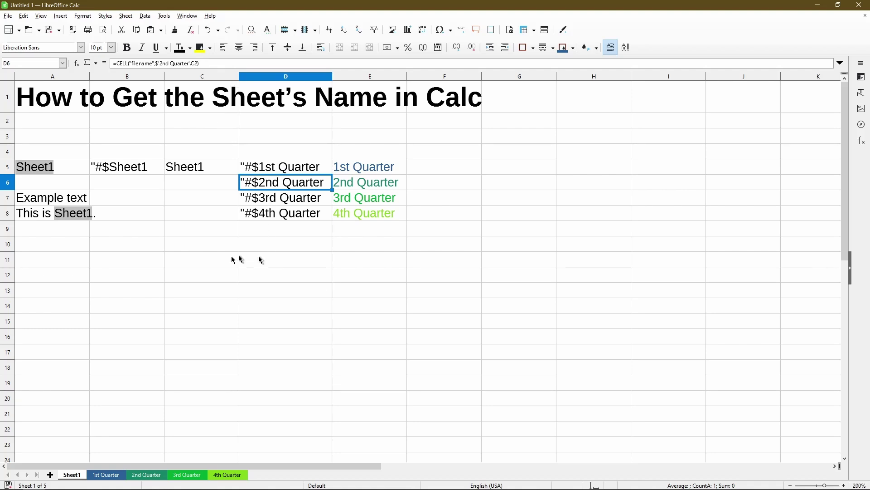
Insert a Sheet Name field into A10, then check the B5 and C5 formulas.
{"action": "double_click", "coordinate": [72, 240]}
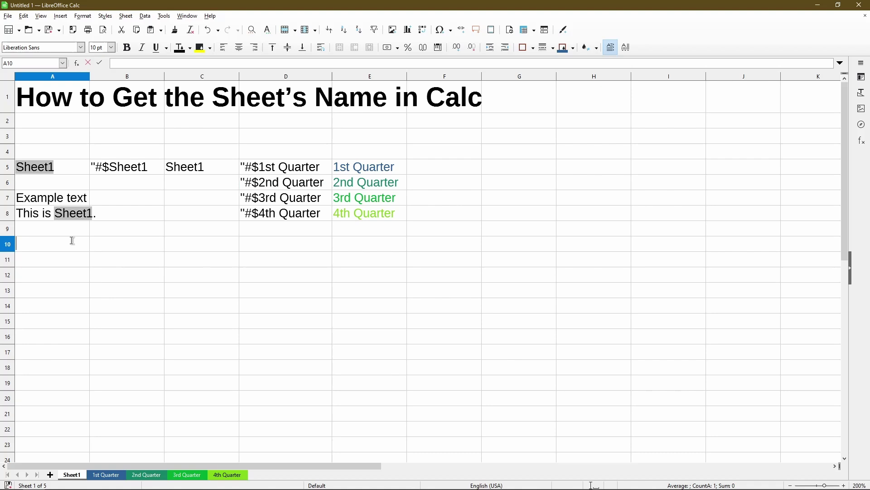
{"action": "right_click", "coordinate": [72, 240]}
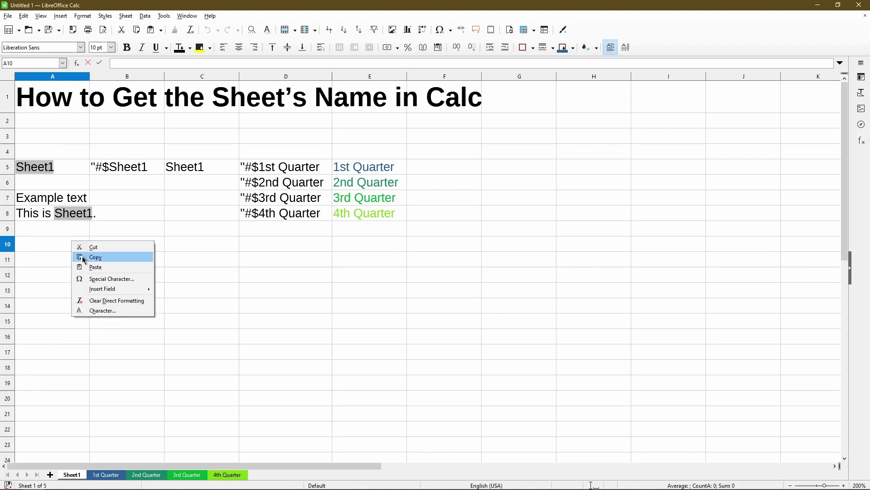
{"action": "mouse_move", "coordinate": [123, 294]}
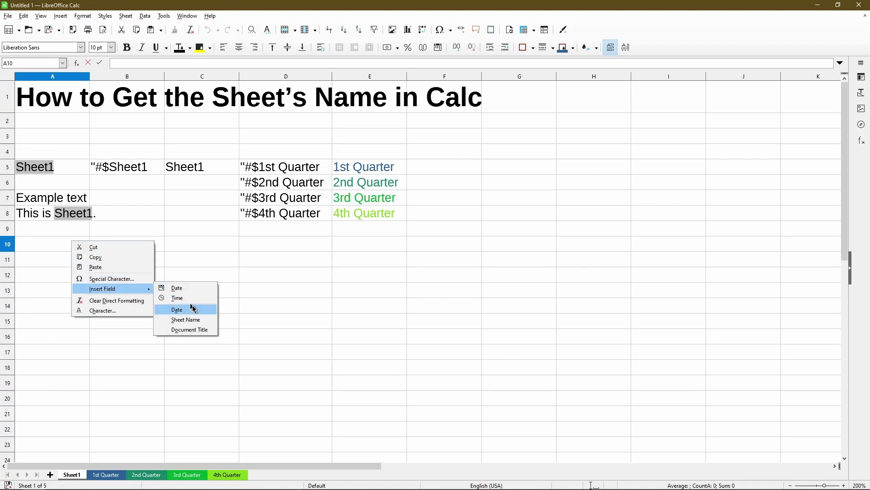
{"action": "left_click", "coordinate": [199, 319]}
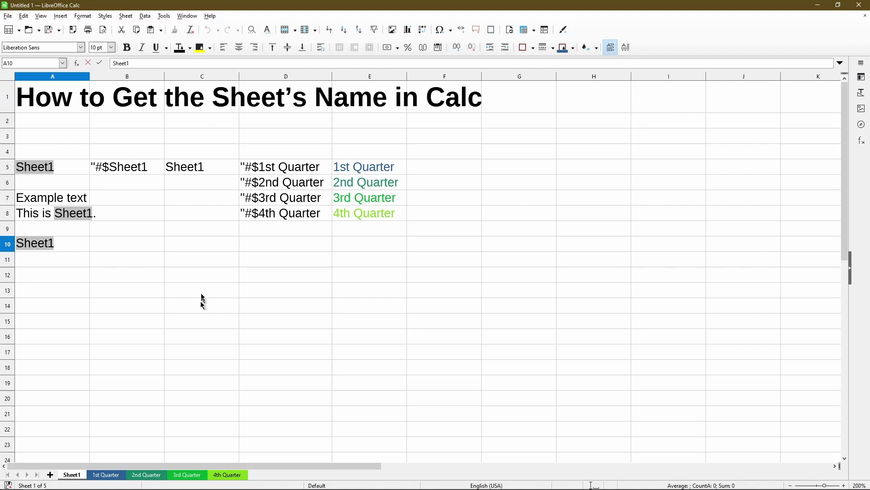
{"action": "left_click", "coordinate": [155, 170]}
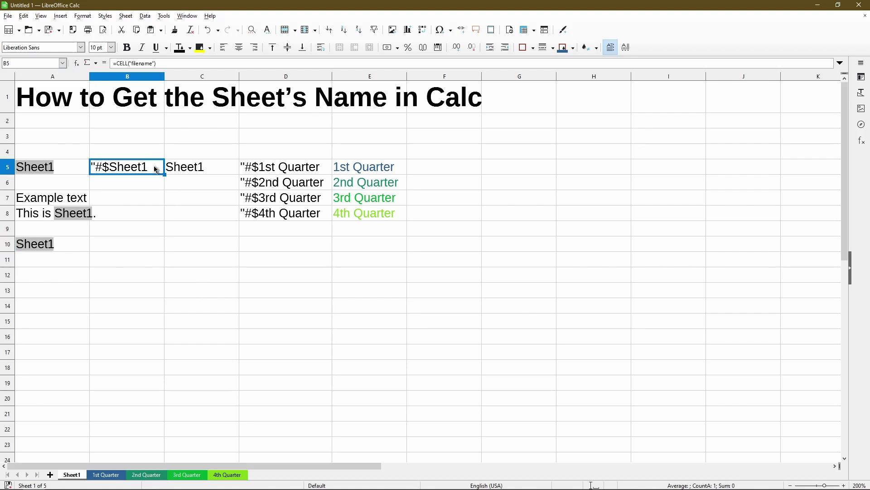
{"action": "left_click", "coordinate": [192, 175]}
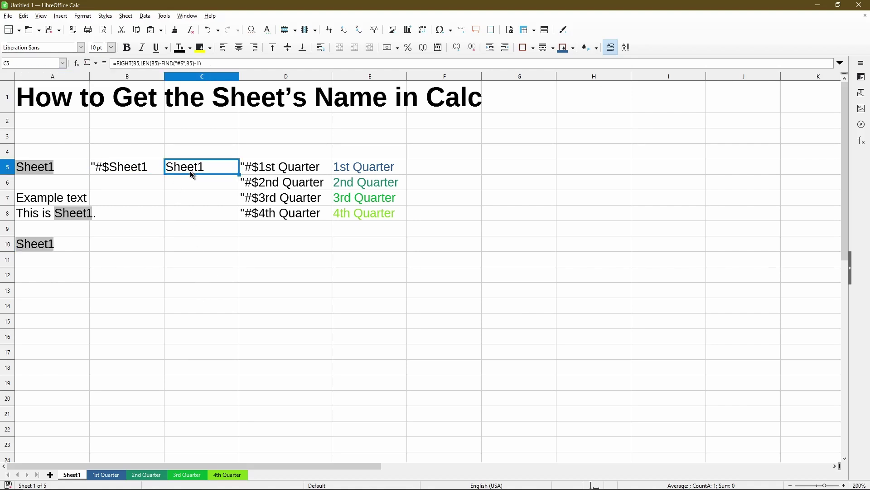
Set B5's font colour to White to hide its file-path result.
{"action": "left_click", "coordinate": [156, 172]}
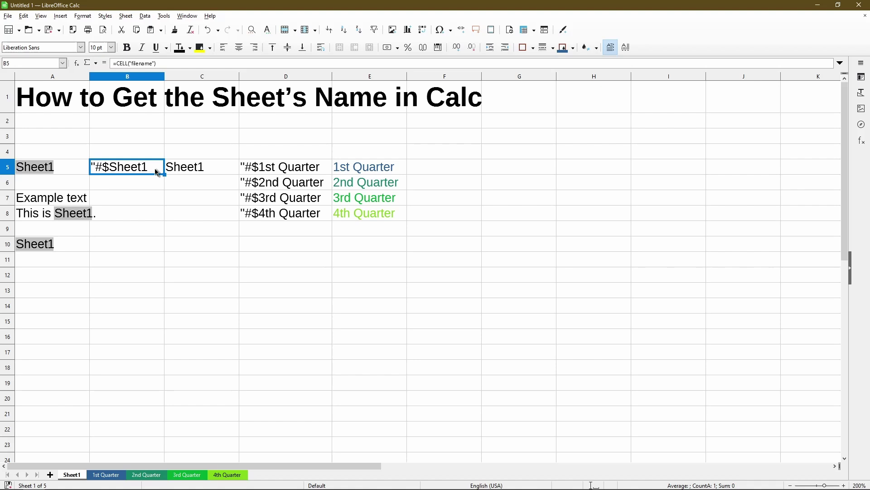
{"action": "left_click", "coordinate": [178, 165]}
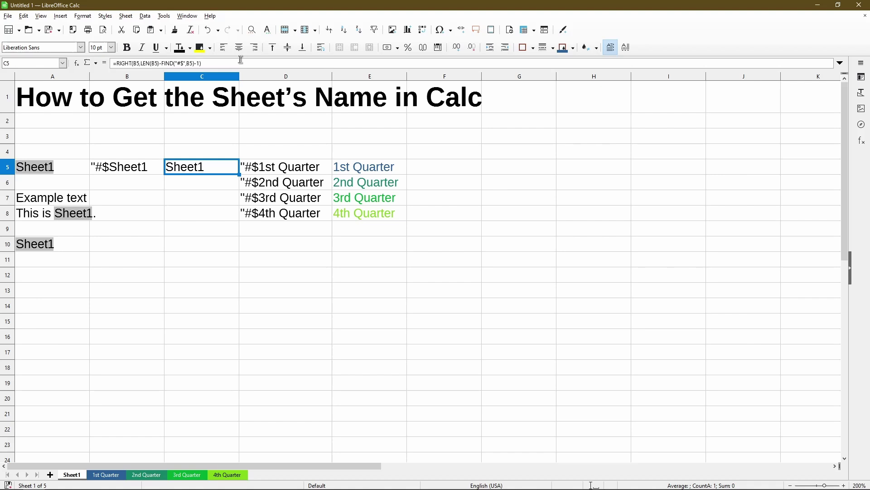
{"action": "left_click", "coordinate": [151, 168]}
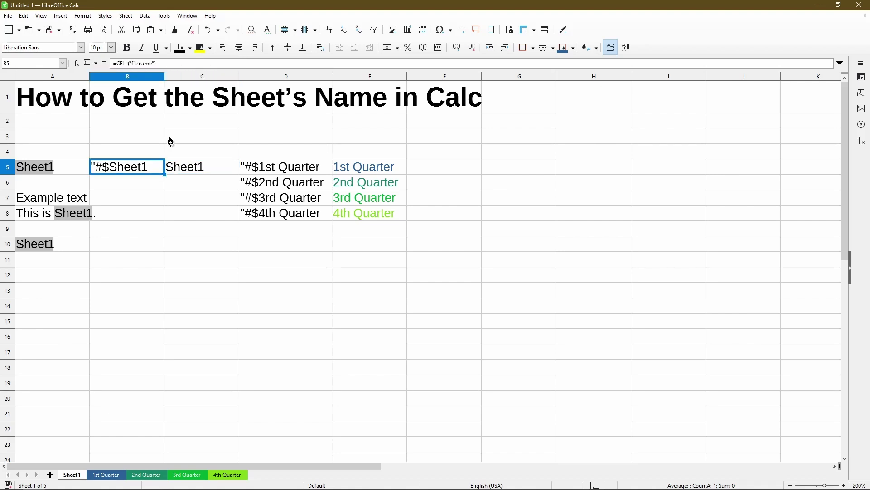
{"action": "left_click", "coordinate": [189, 47]}
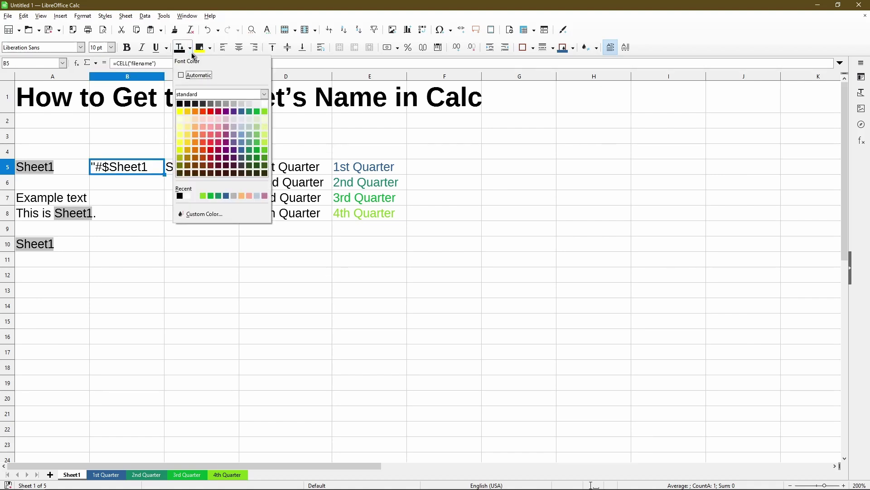
{"action": "left_click", "coordinate": [265, 105]}
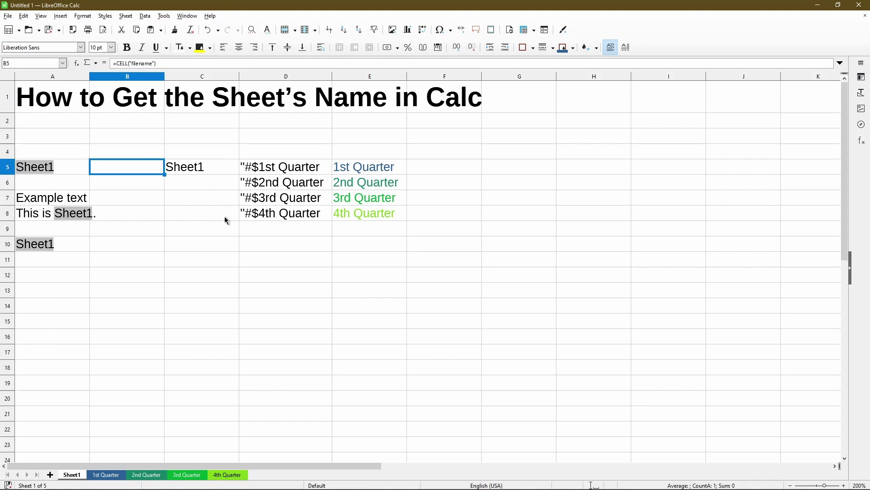